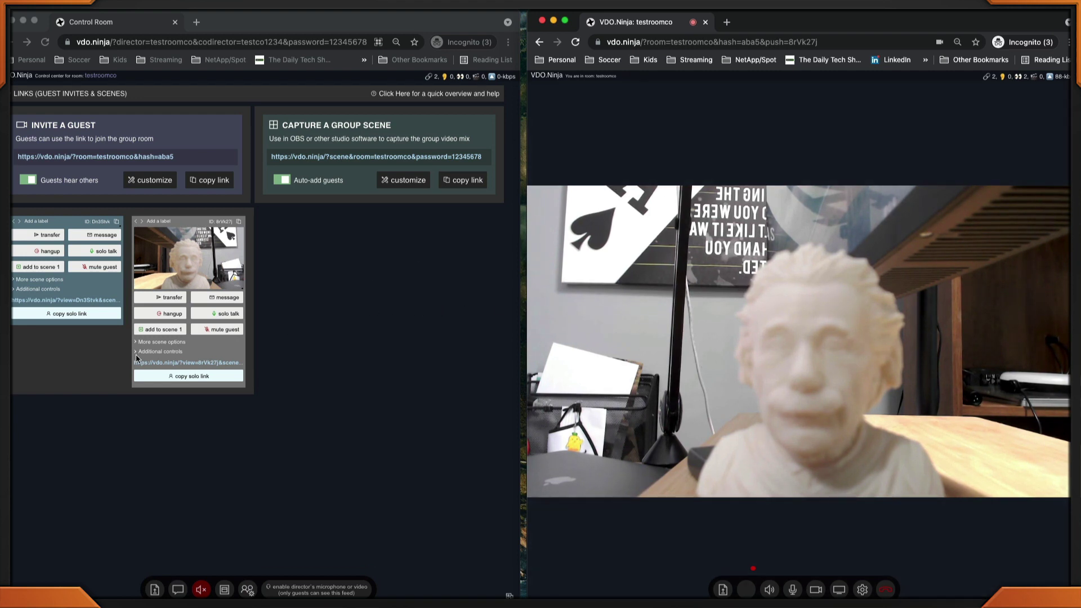
Set a 10-second countdown timer for the webcam guest from Additional controls
{"action": "left_click", "coordinate": [136, 352]}
{"action": "left_click", "coordinate": [138, 352]}
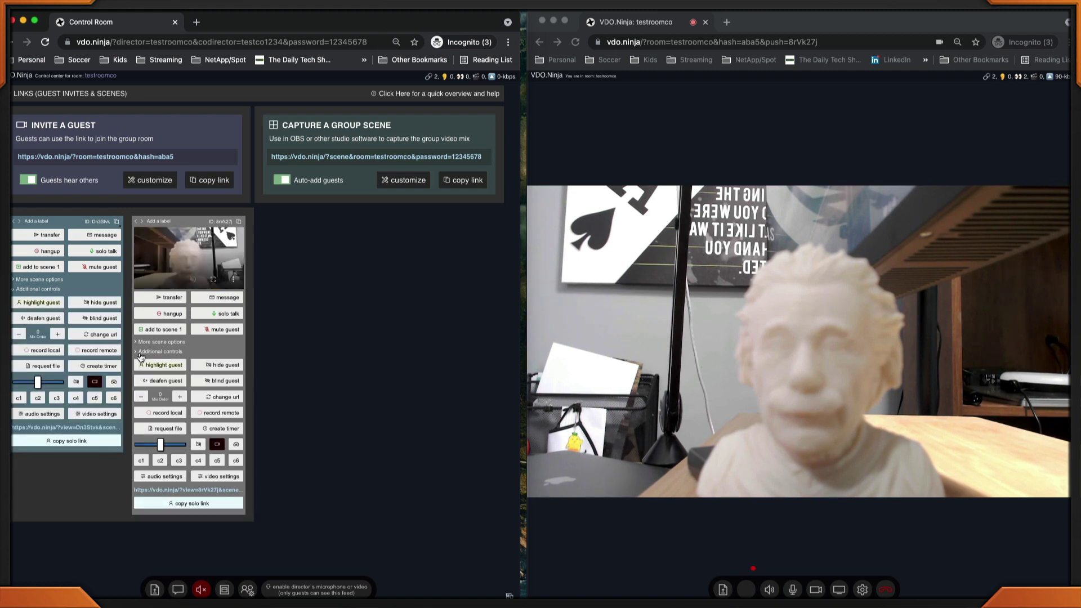
{"action": "left_click", "coordinate": [229, 429]}
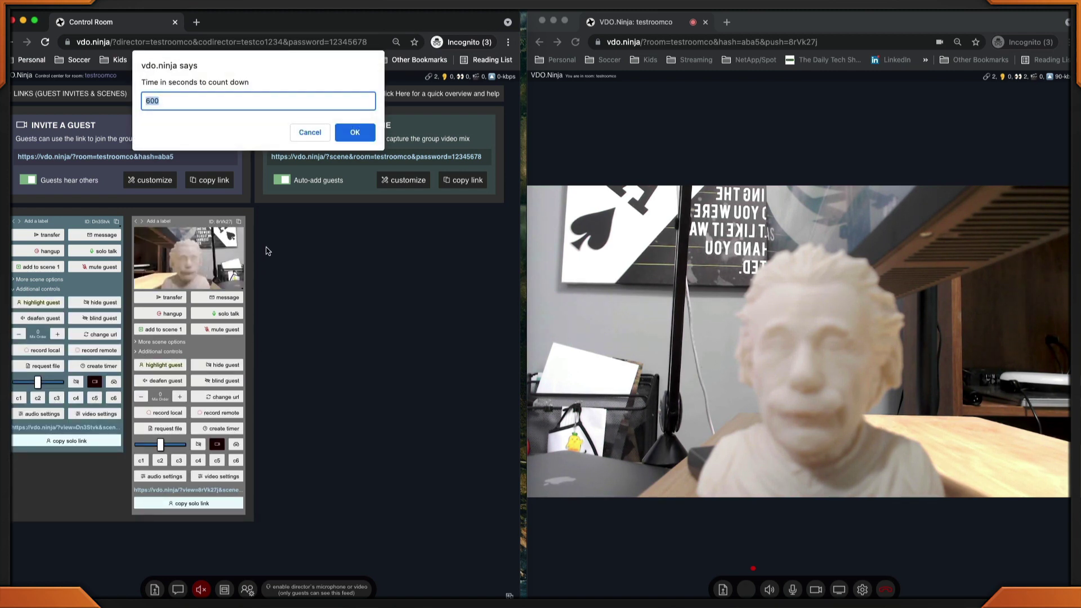
{"action": "type", "text": "10"}
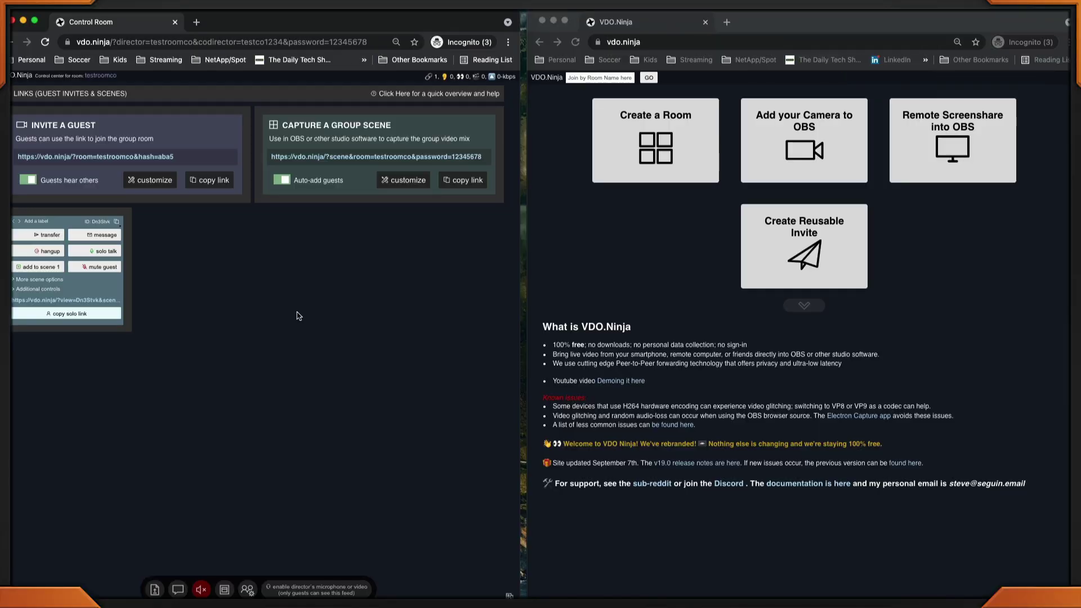
Open the copied guest invite link with &consent appended and enter the room password
{"action": "left_click", "coordinate": [220, 180]}
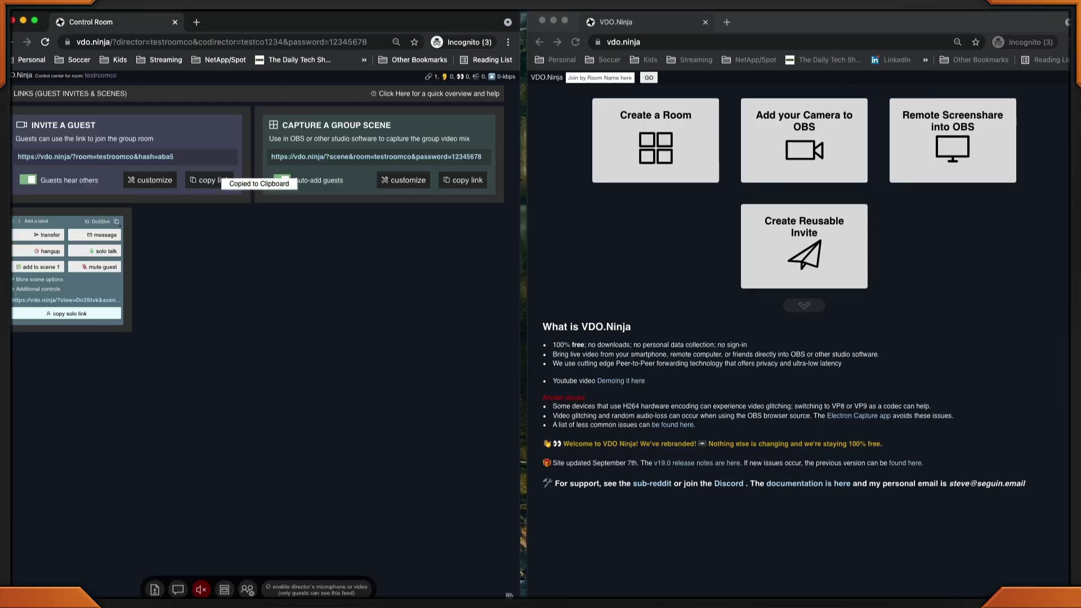
{"action": "left_click", "coordinate": [681, 42]}
{"action": "key", "text": "super+v"}
{"action": "type", "text": "&con"}
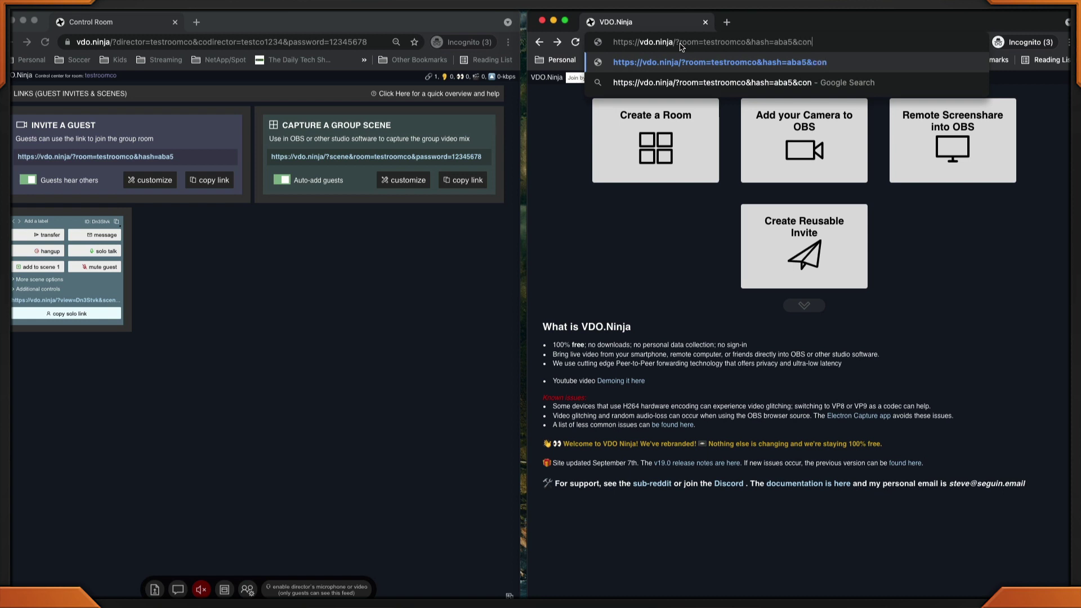
{"action": "type", "text": "sent"}
{"action": "key", "text": "Return"}
{"action": "type", "text": "123"}
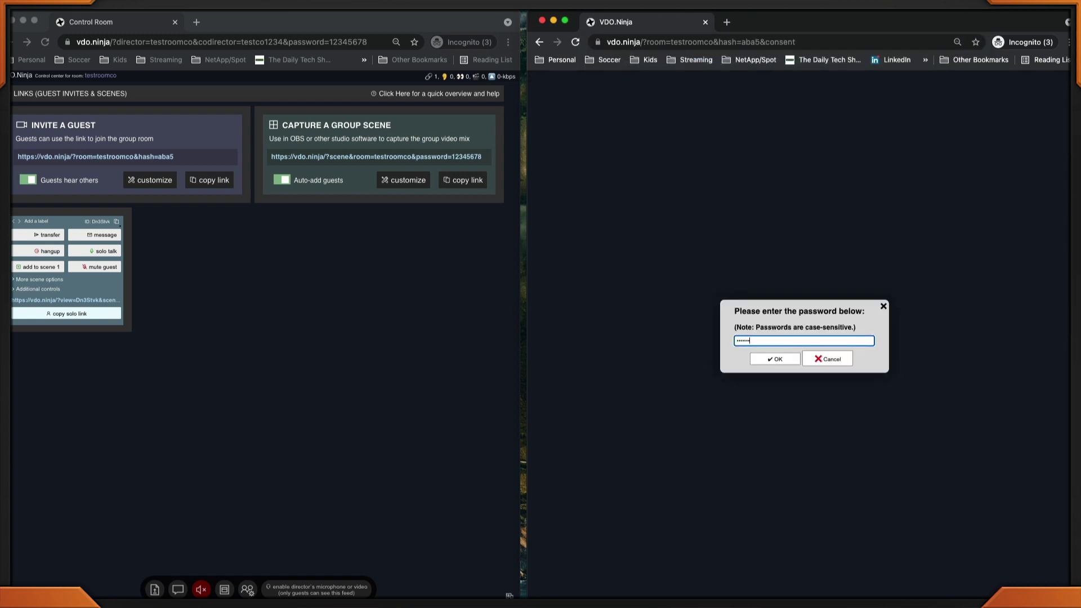
{"action": "key", "text": "Return"}
Join the room with the camera, choosing no audio, and start sending
{"action": "left_click", "coordinate": [711, 124]}
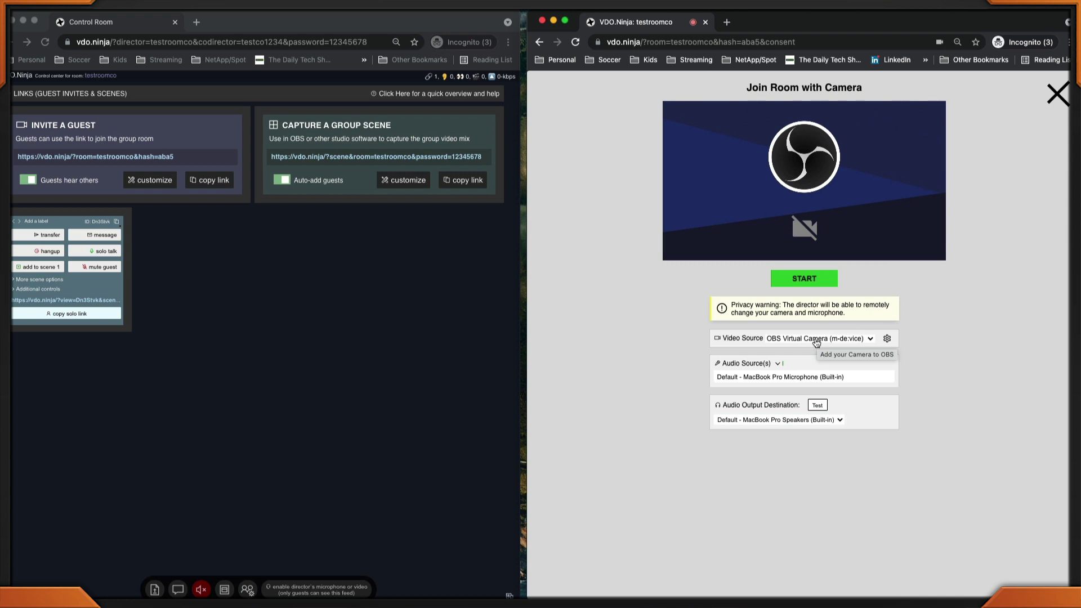
{"action": "left_click", "coordinate": [767, 370]}
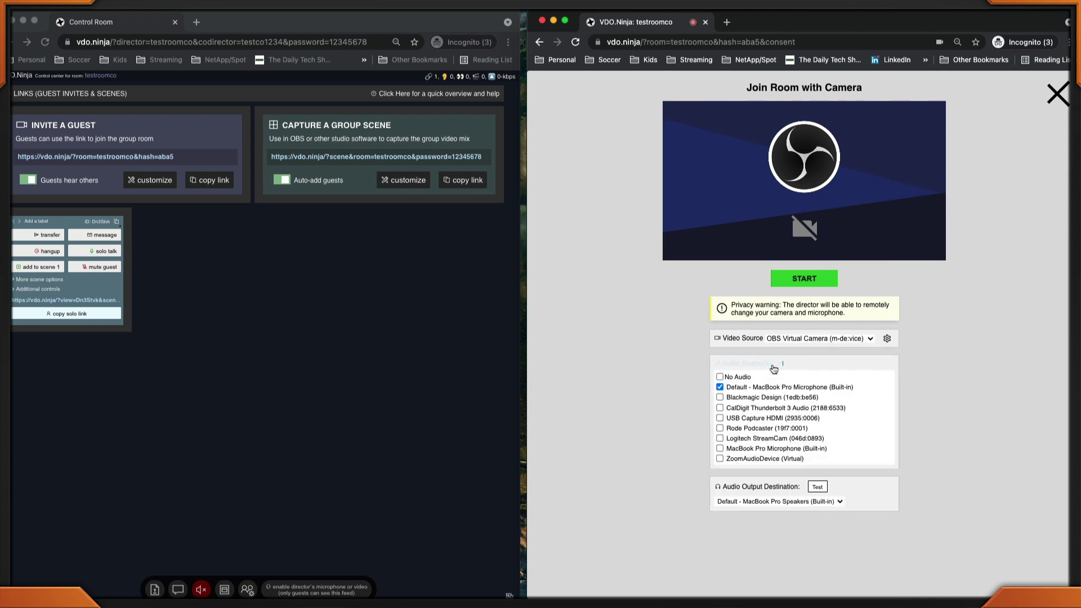
{"action": "left_click", "coordinate": [720, 377]}
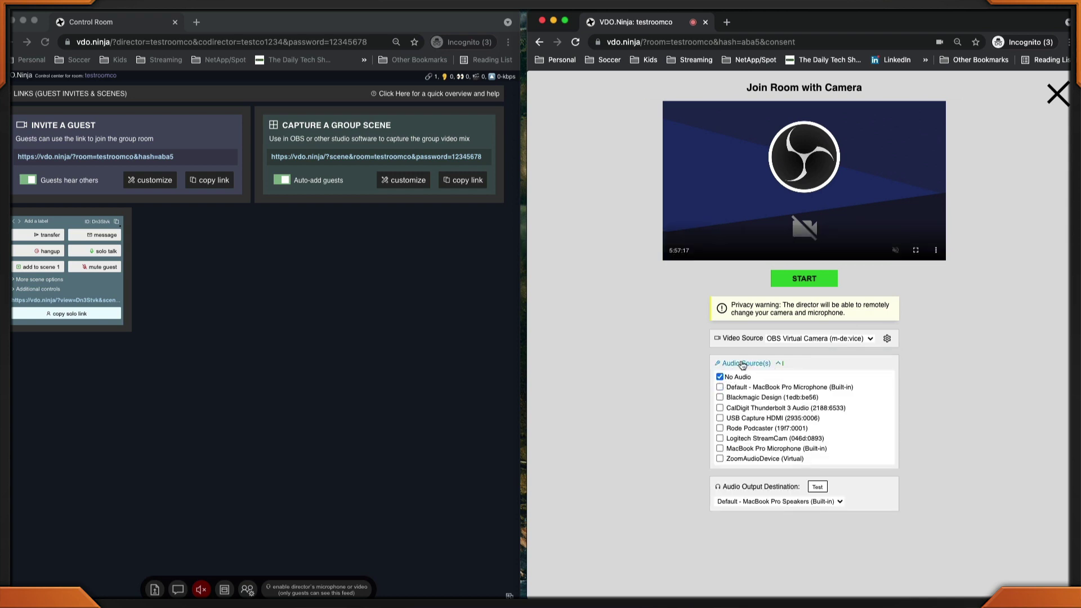
{"action": "left_click", "coordinate": [804, 279]}
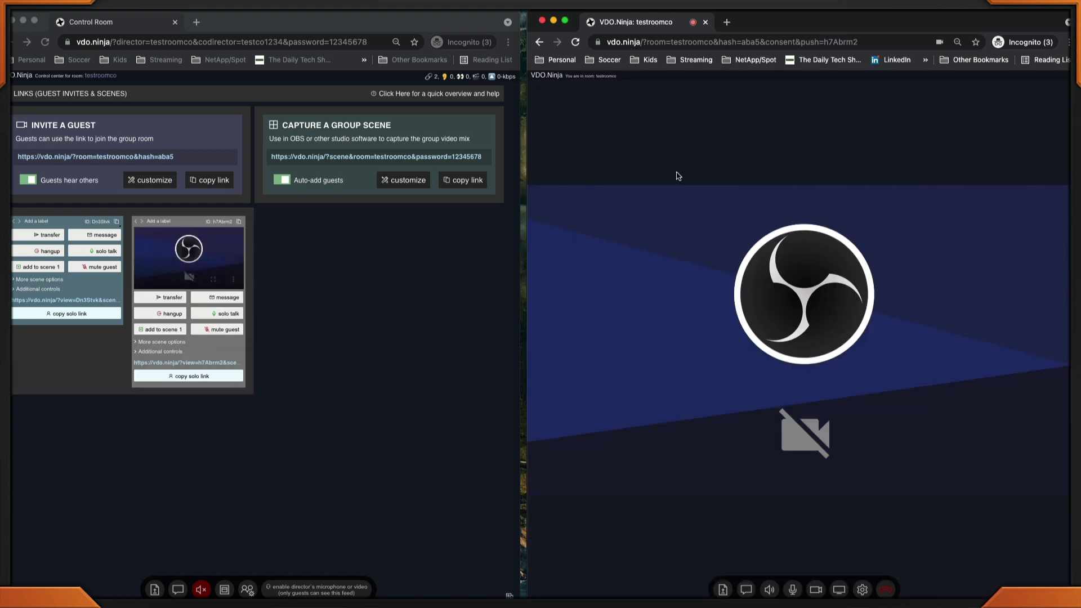
{"action": "left_click", "coordinate": [160, 353]}
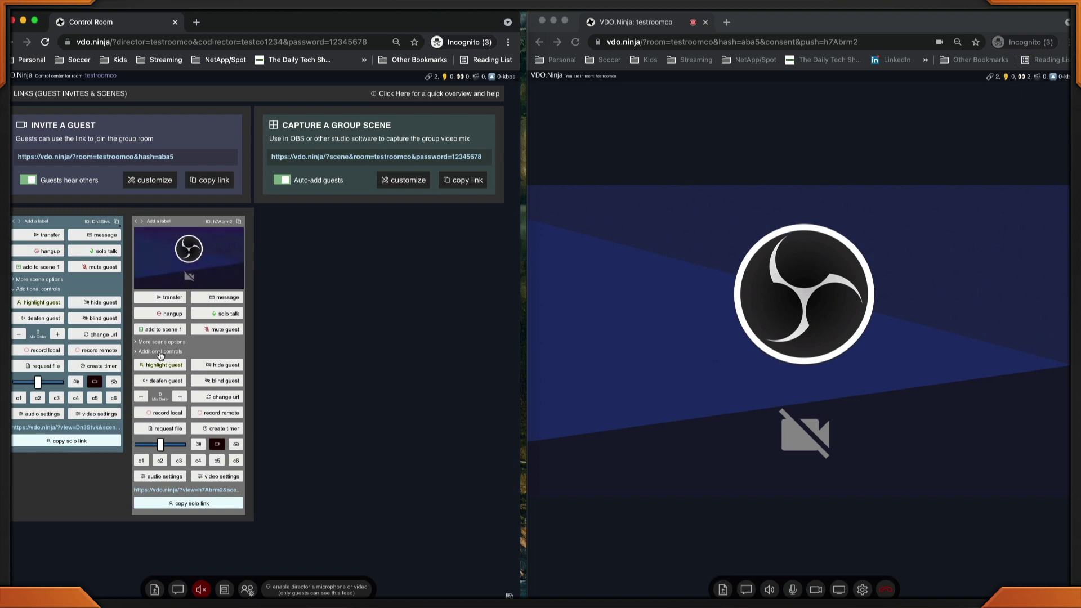
Remotely switch the new guest's camera to Logitech StreamCam, then request a file from them
{"action": "left_click", "coordinate": [227, 477]}
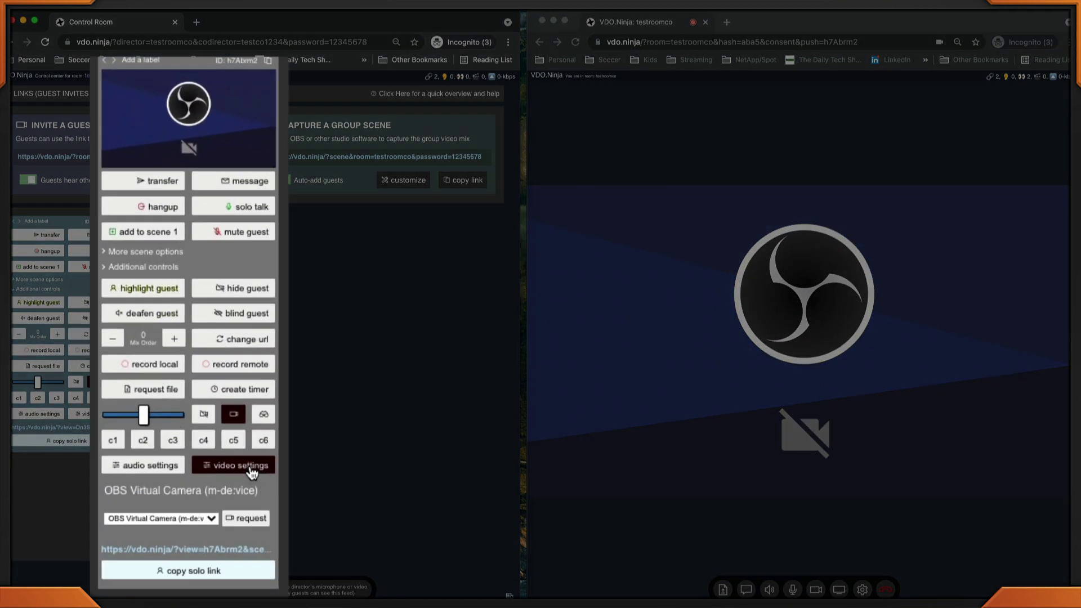
{"action": "left_click", "coordinate": [175, 509]}
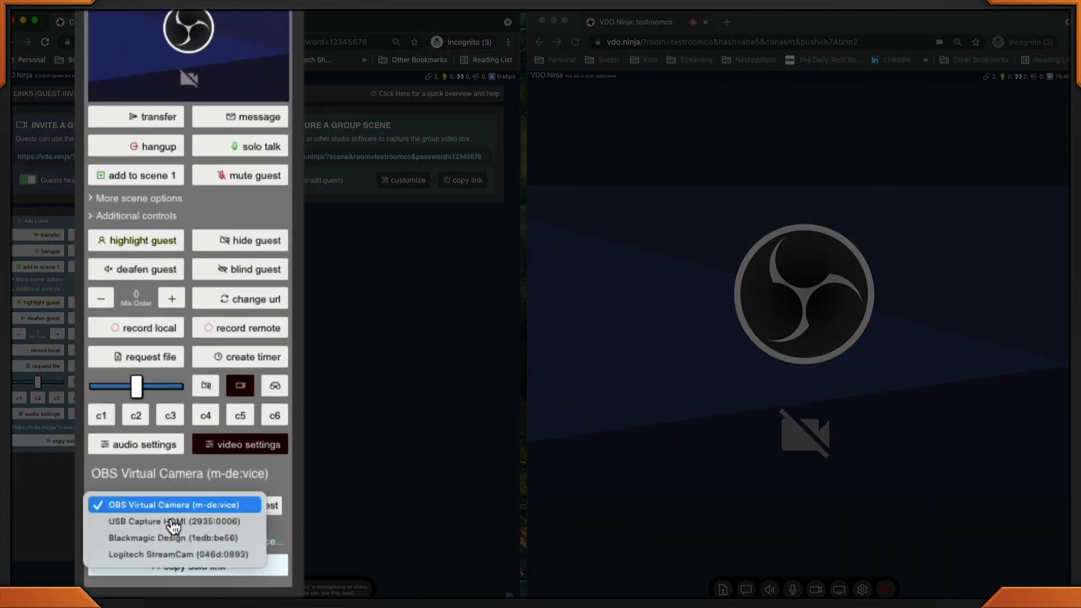
{"action": "left_click", "coordinate": [179, 554]}
{"action": "left_click", "coordinate": [265, 506]}
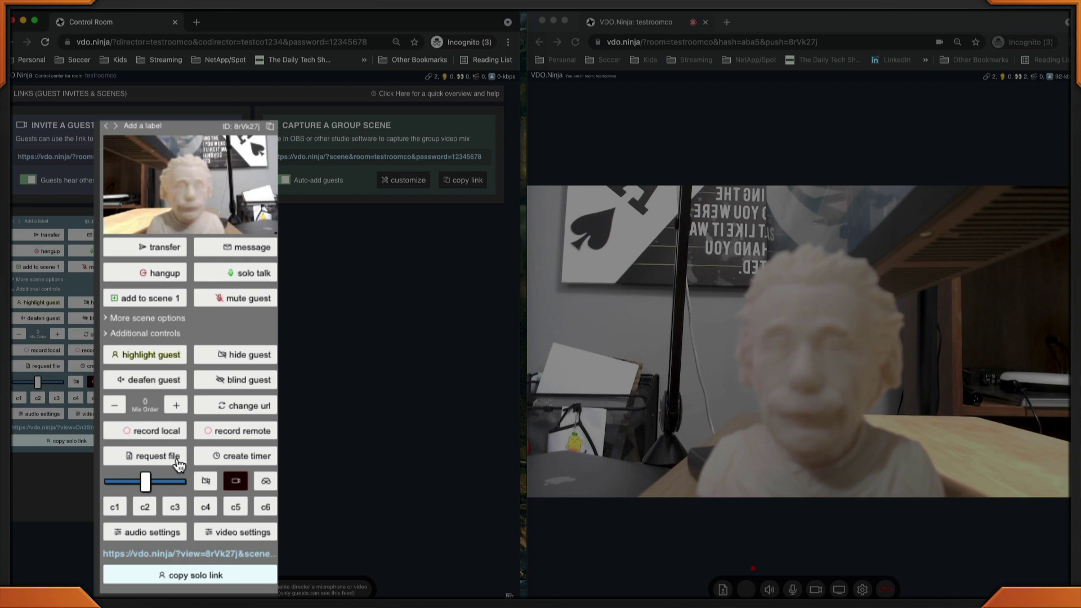
{"action": "left_click", "coordinate": [181, 432]}
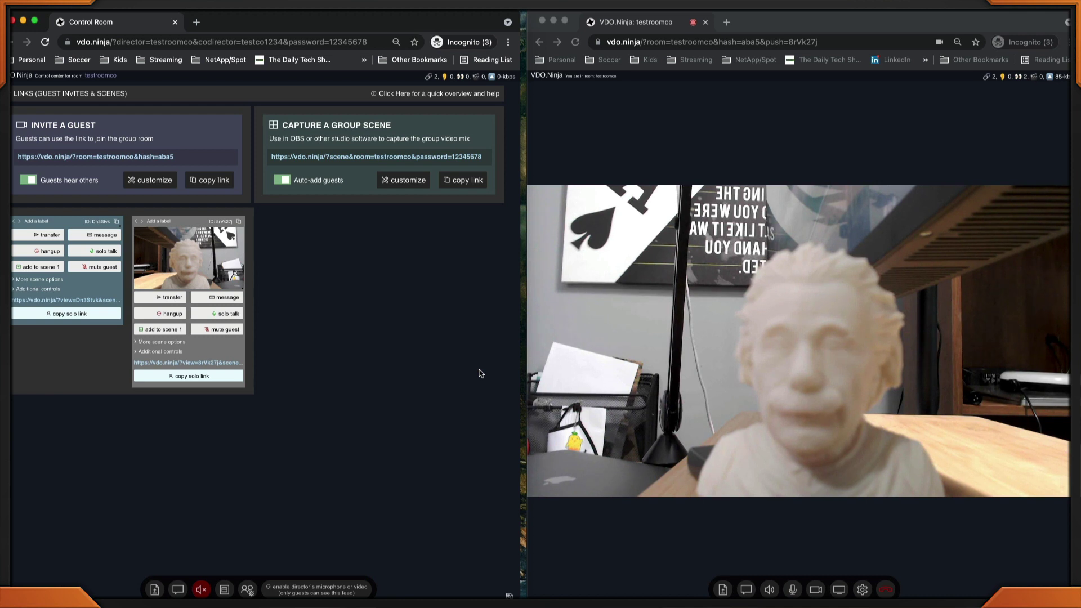
Show connection statistics for the guest's video
{"action": "left_click", "coordinate": [740, 339], "text": "ctrl"}
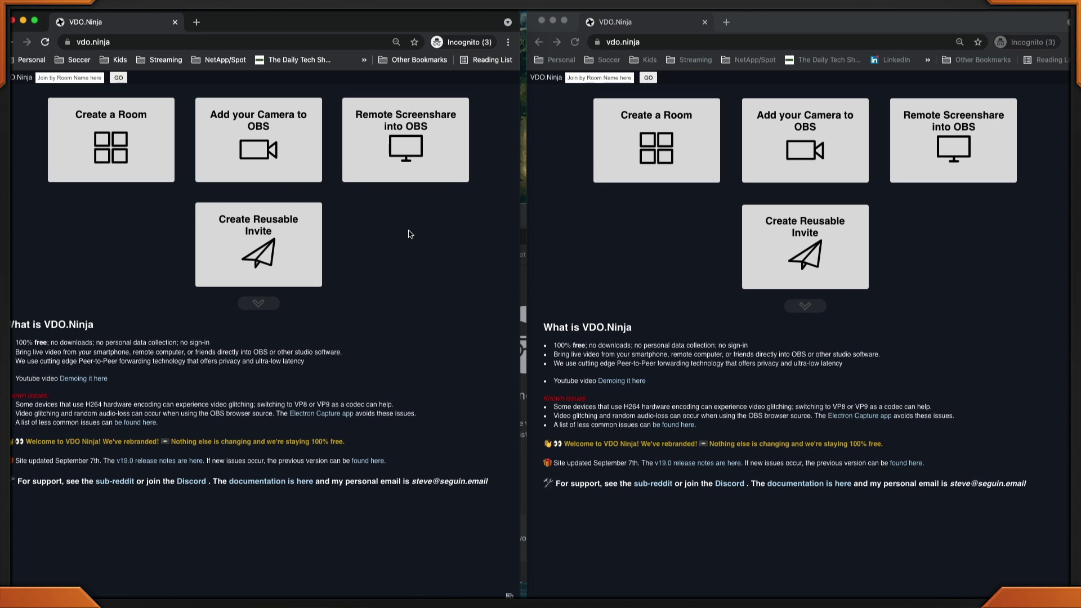
Create a new room and enter its control center
{"action": "left_click", "coordinate": [125, 132]}
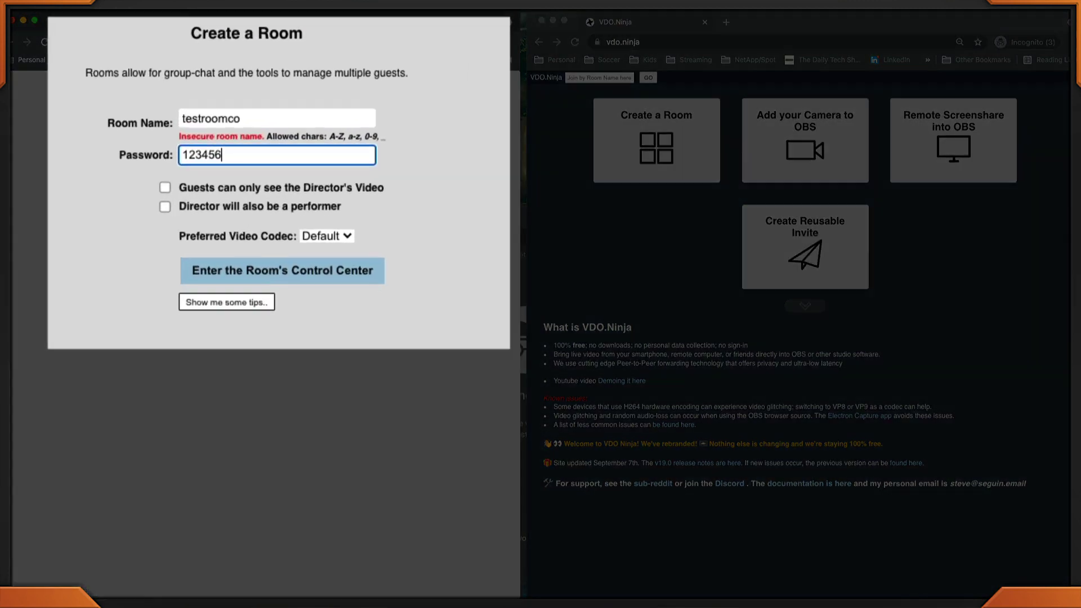
{"action": "type", "text": "78"}
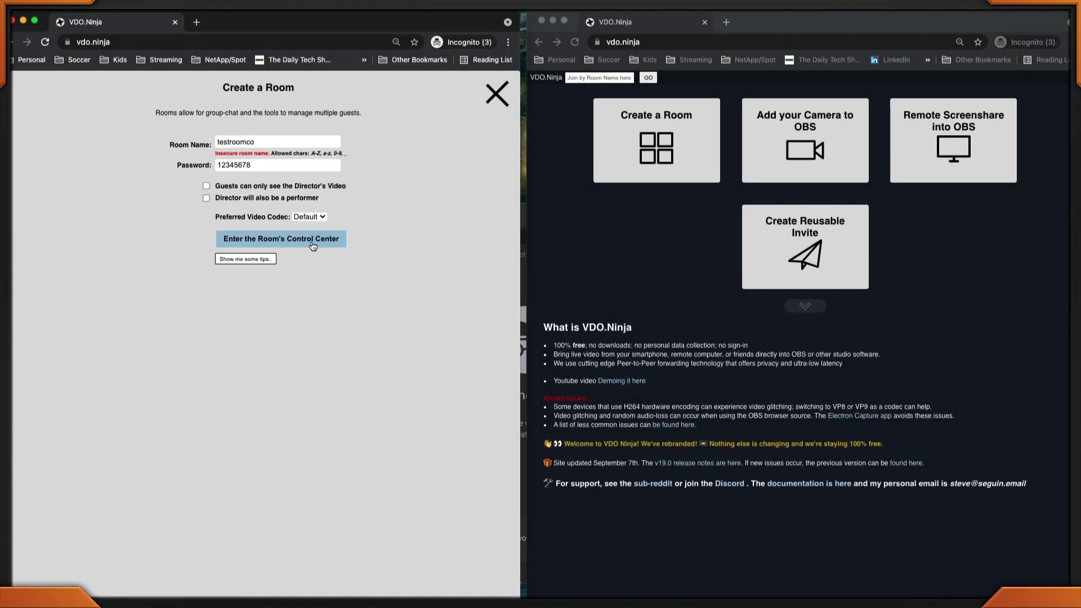
{"action": "left_click", "coordinate": [336, 275]}
Reload the control room link with a &codirector= password parameter added
{"action": "left_click", "coordinate": [297, 42]}
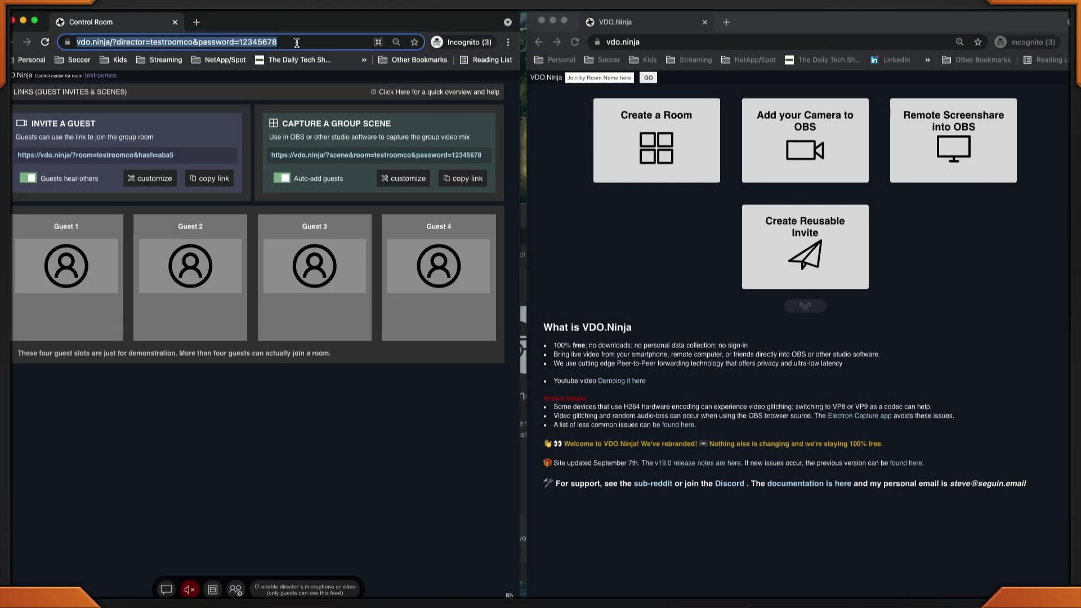
{"action": "left_click", "coordinate": [297, 41]}
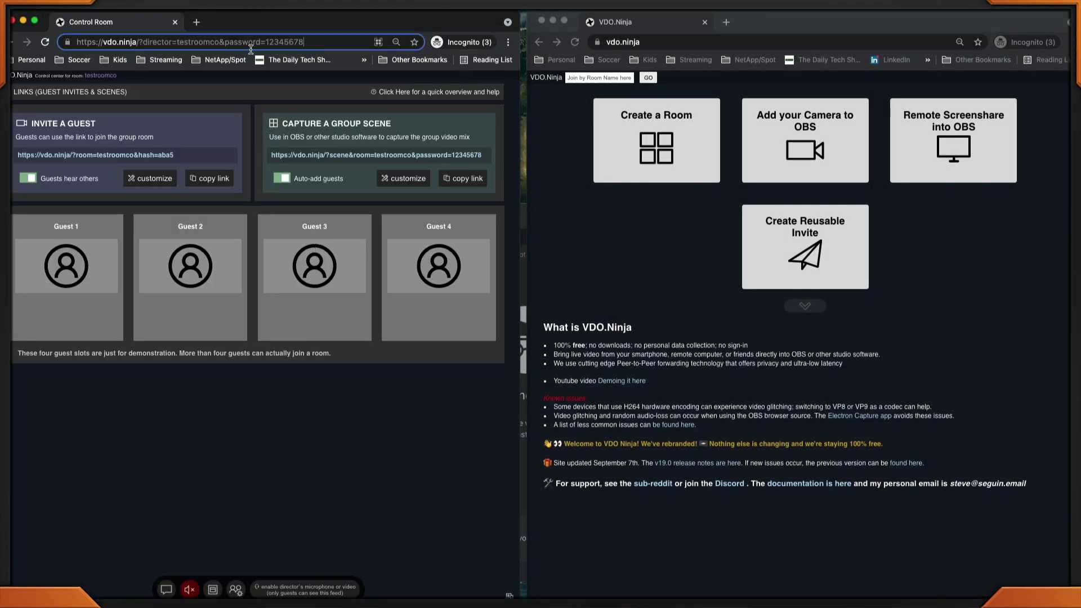
{"action": "left_click", "coordinate": [222, 41]}
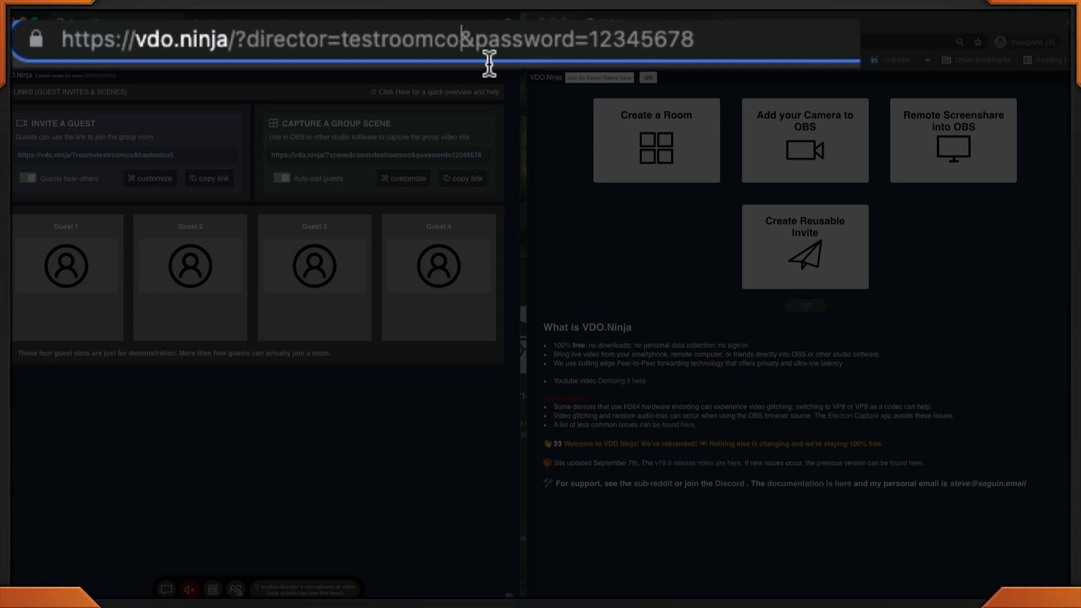
{"action": "type", "text": "&codirector="}
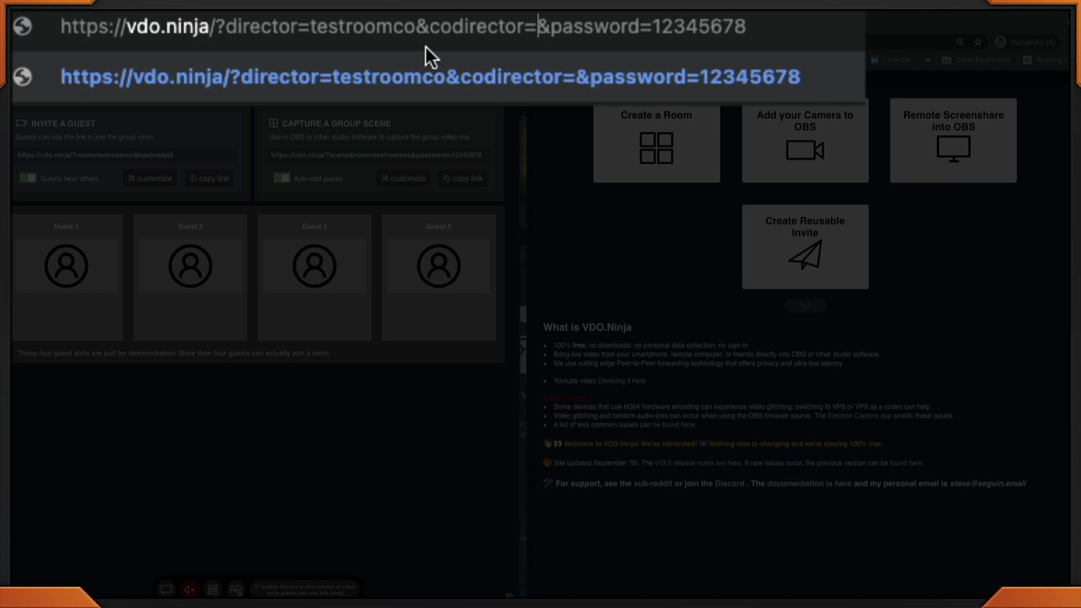
{"action": "type", "text": "testco"}
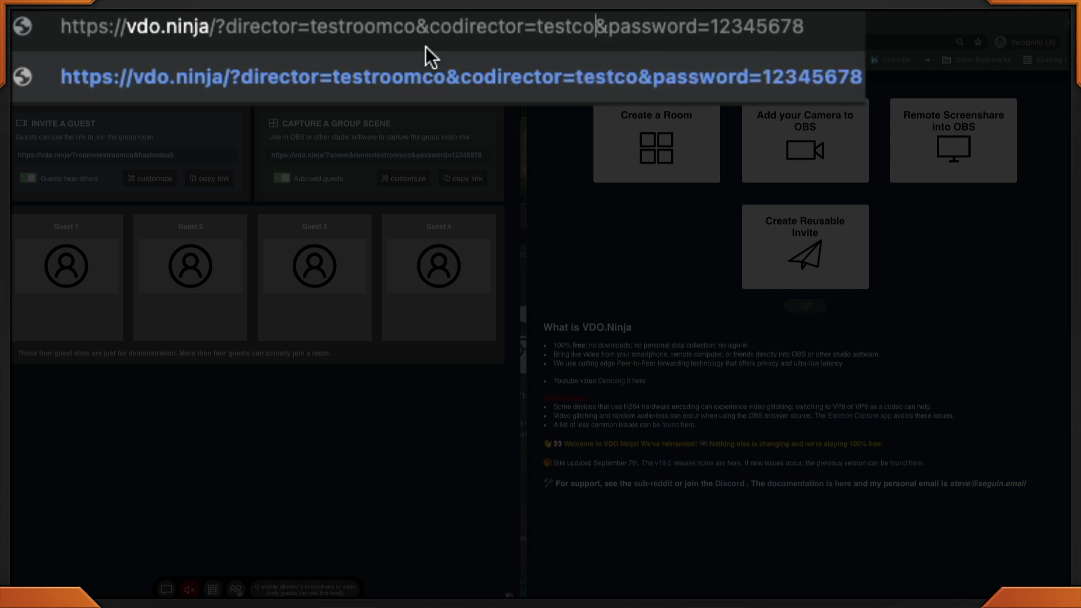
{"action": "type", "text": "1234"}
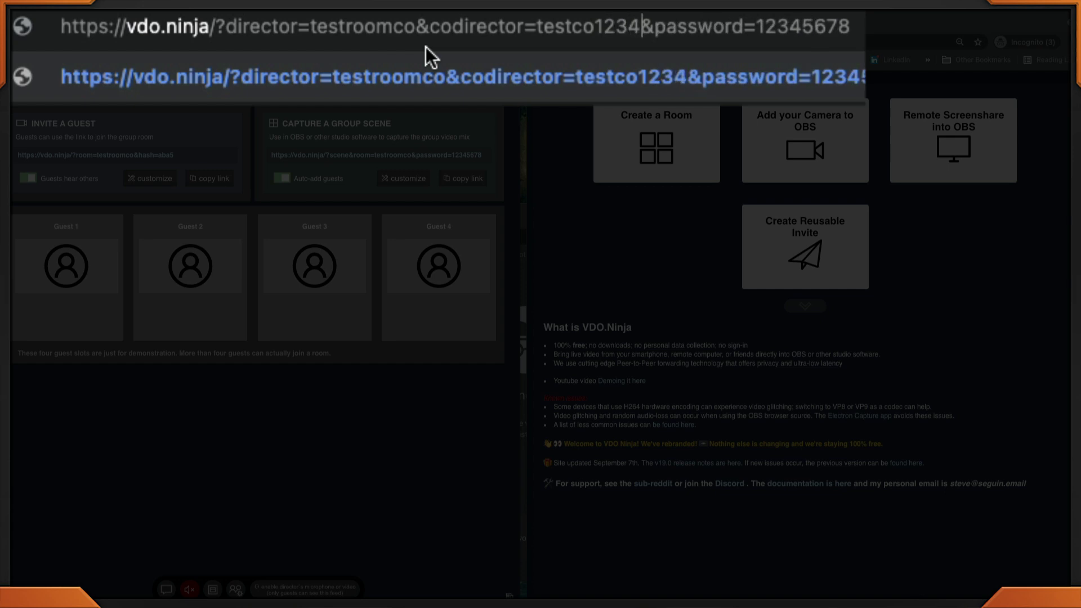
{"action": "double_click", "coordinate": [577, 31]}
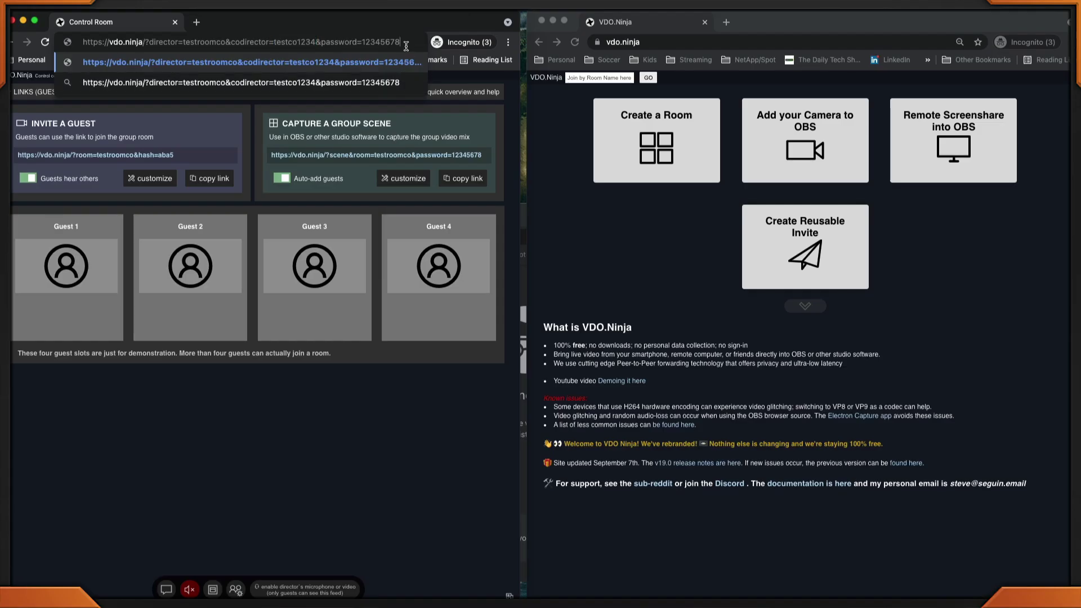
{"action": "key", "text": "Return"}
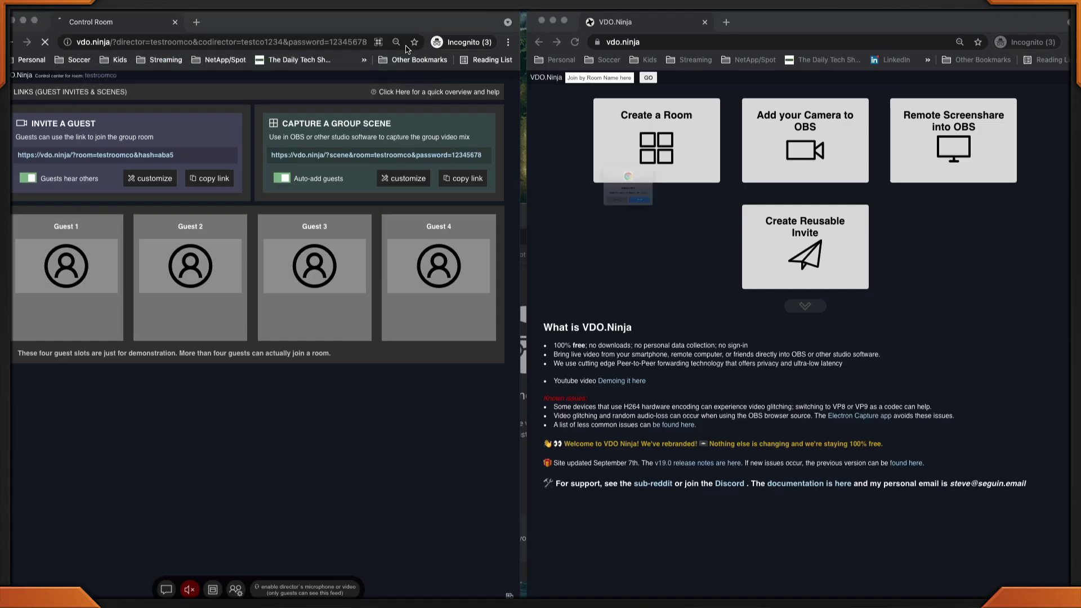
{"action": "left_click", "coordinate": [670, 231]}
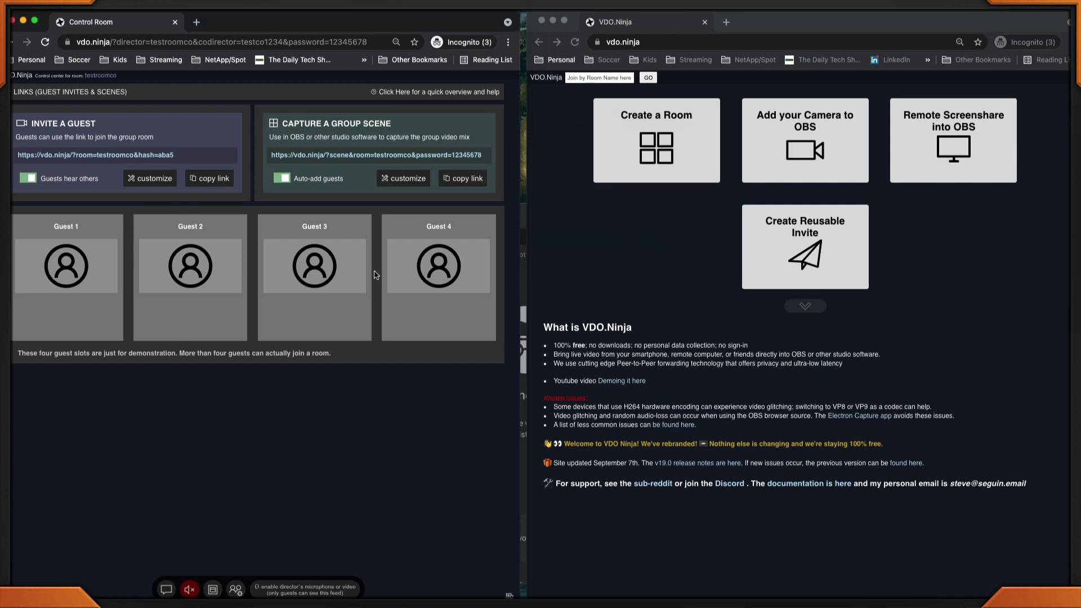
Open the same control room link in the second browser window
{"action": "left_click", "coordinate": [377, 46]}
{"action": "key", "text": "ctrl+c"}
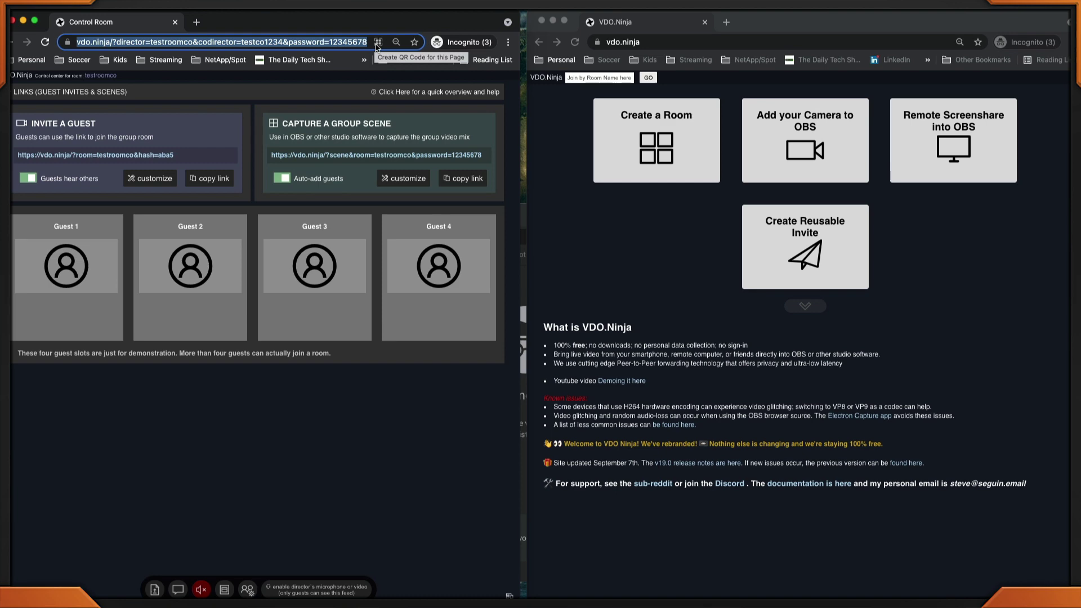
{"action": "left_click", "coordinate": [742, 45]}
{"action": "key", "text": "ctrl+v"}
{"action": "key", "text": "Return"}
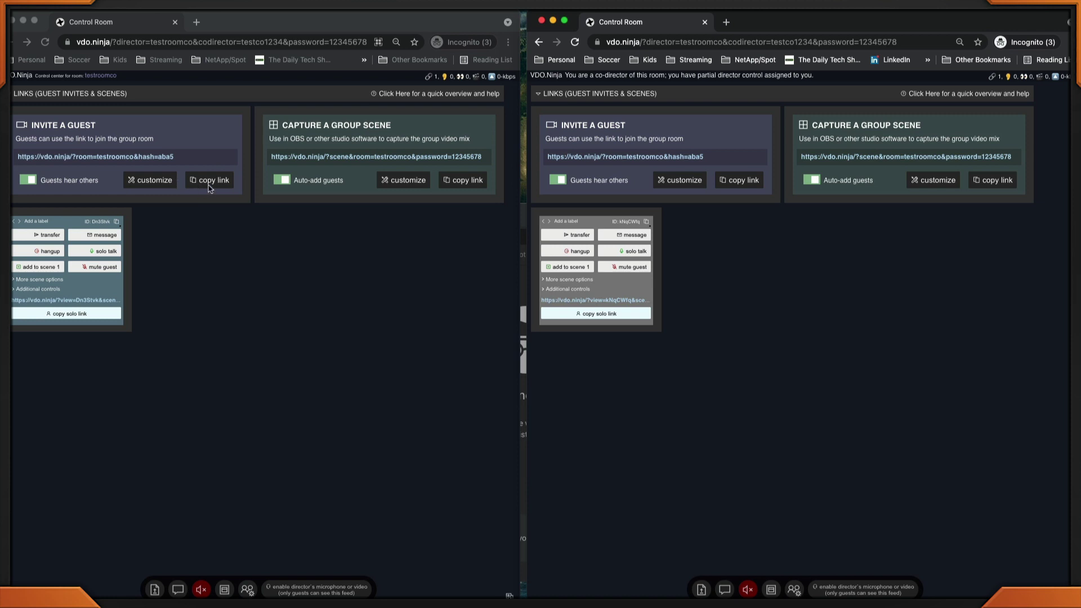
Open the copied guest invite link in a new private window and enter the room password
{"action": "left_click", "coordinate": [209, 187]}
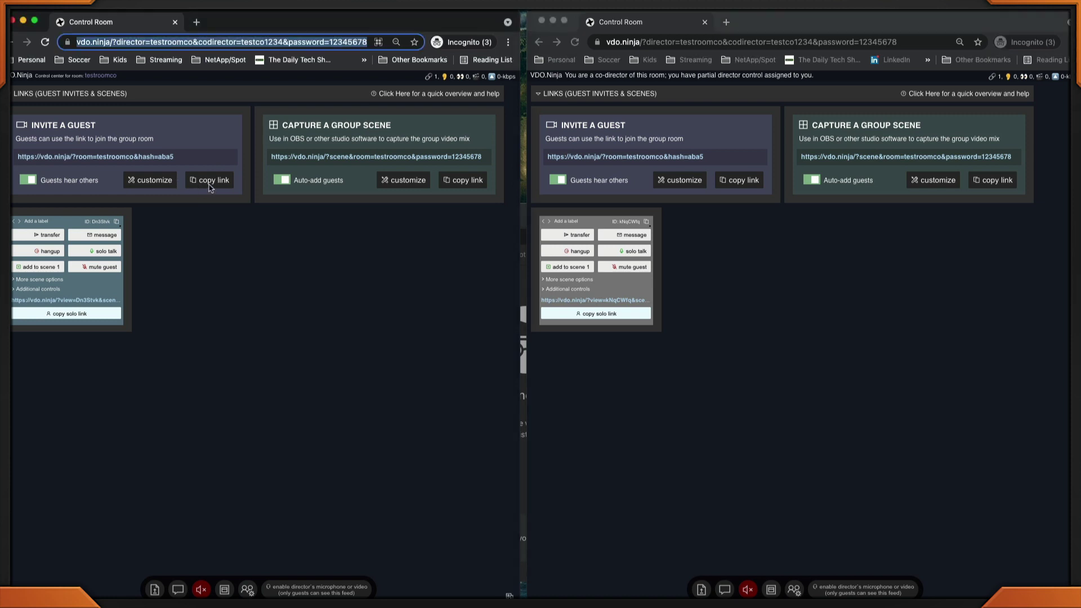
{"action": "left_click", "coordinate": [209, 187]}
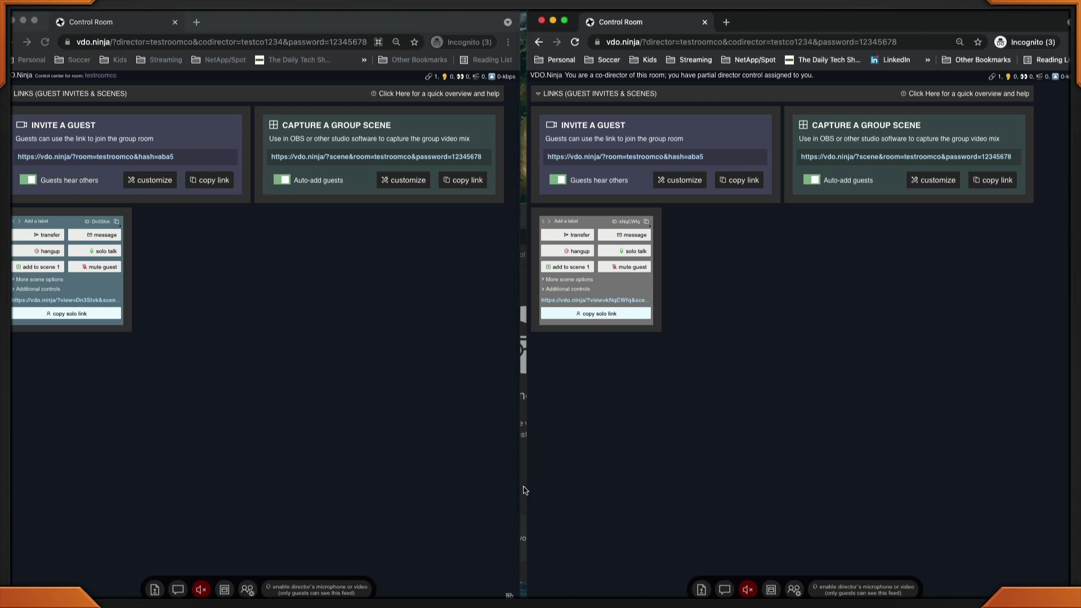
{"action": "key", "text": "super+shift+n"}
{"action": "key", "text": "super+v"}
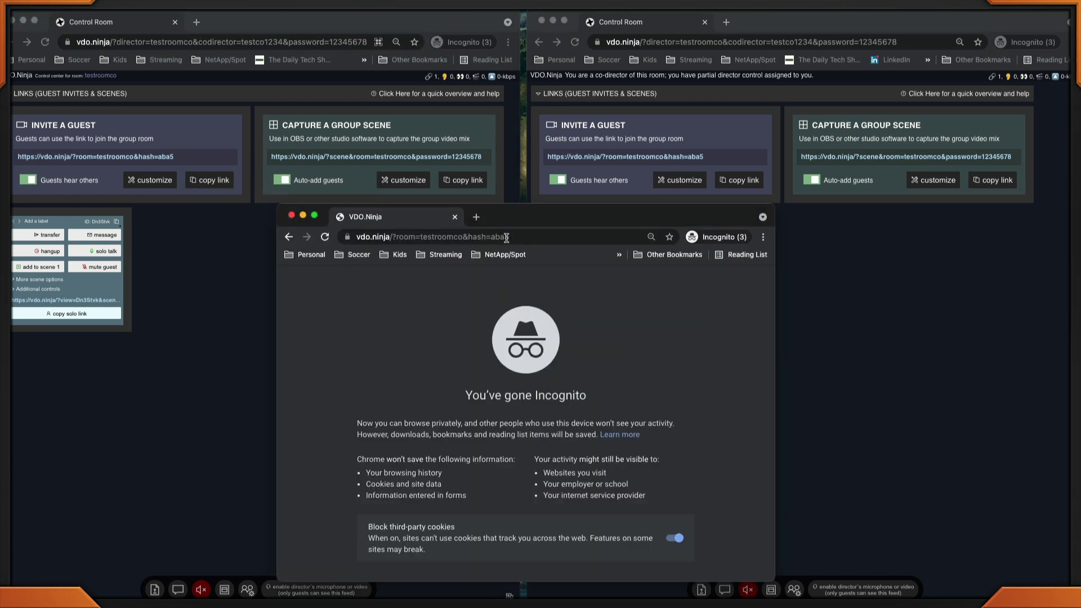
{"action": "key", "text": "Return"}
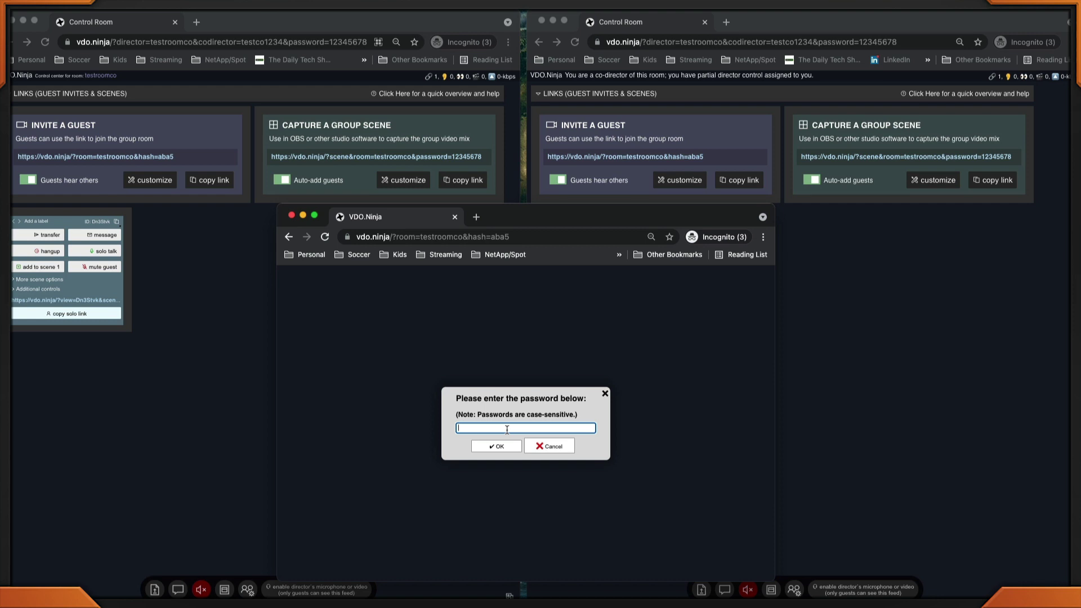
{"action": "type", "text": "12345678"}
{"action": "key", "text": "Return"}
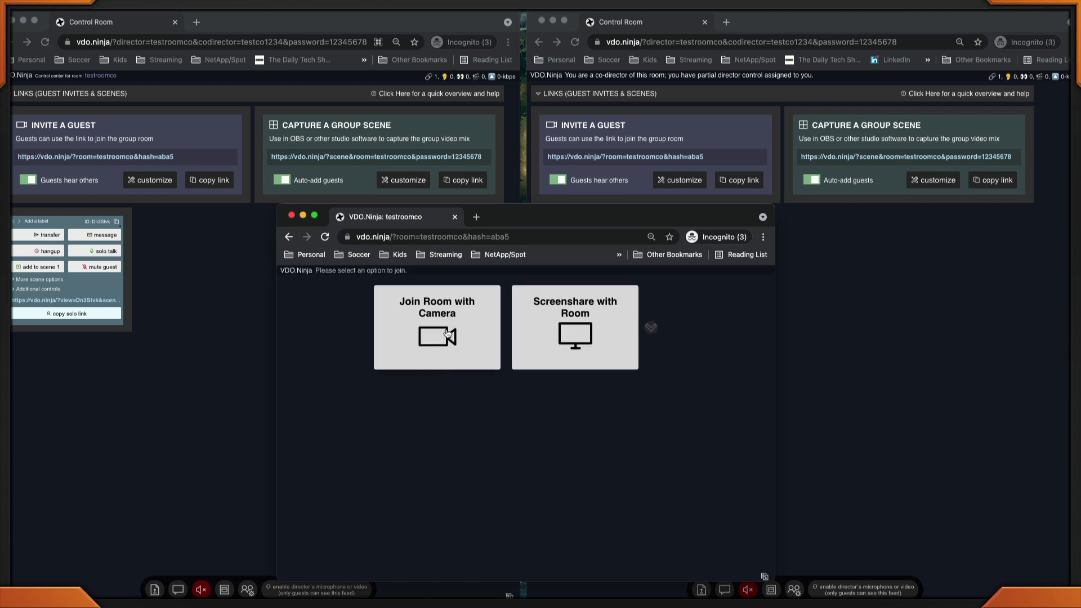
Join with camera, allow access, select Logitech StreamCam as video source and start
{"action": "left_click", "coordinate": [447, 338]}
{"action": "left_click", "coordinate": [489, 316]}
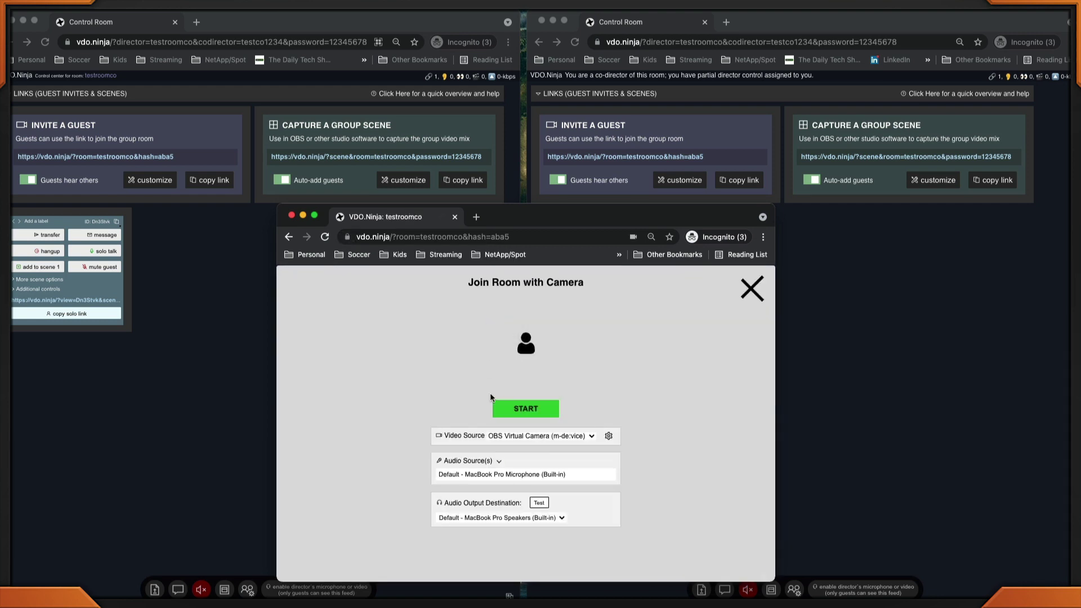
{"action": "left_click", "coordinate": [522, 440]}
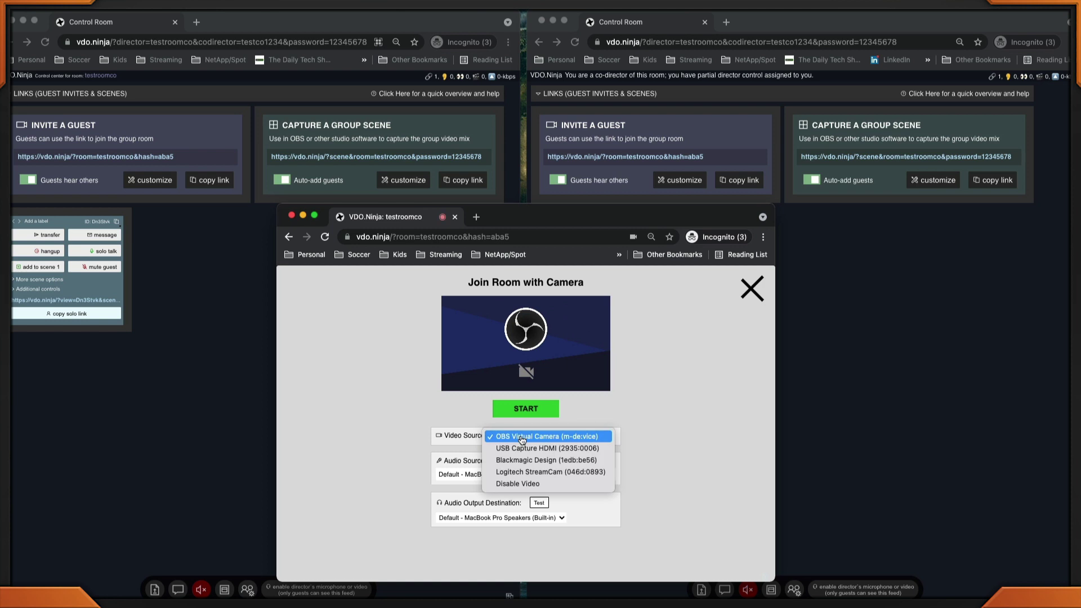
{"action": "left_click", "coordinate": [520, 473]}
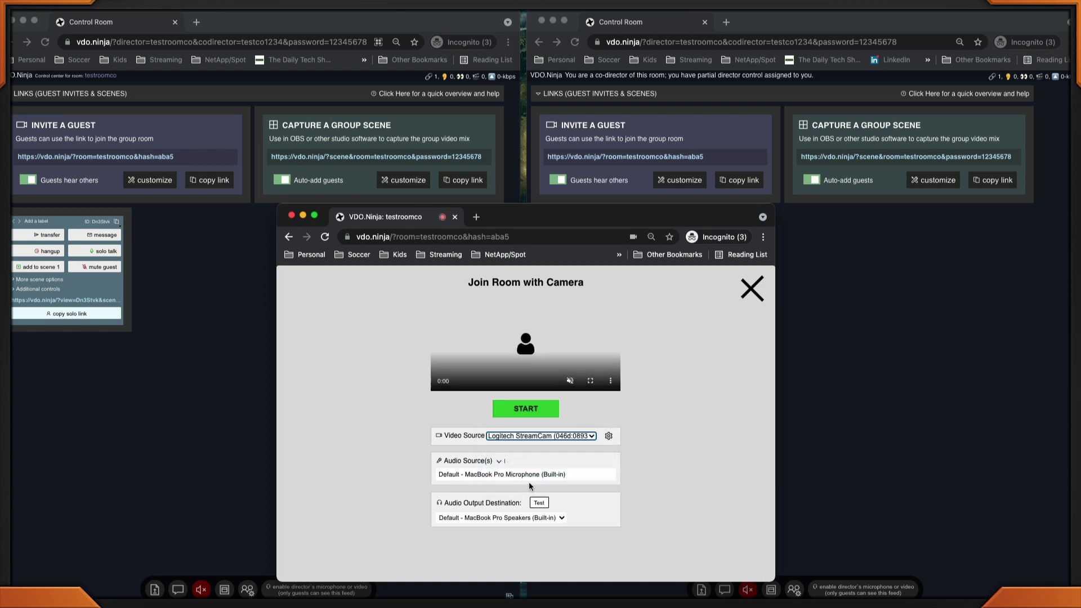
{"action": "left_click", "coordinate": [525, 408]}
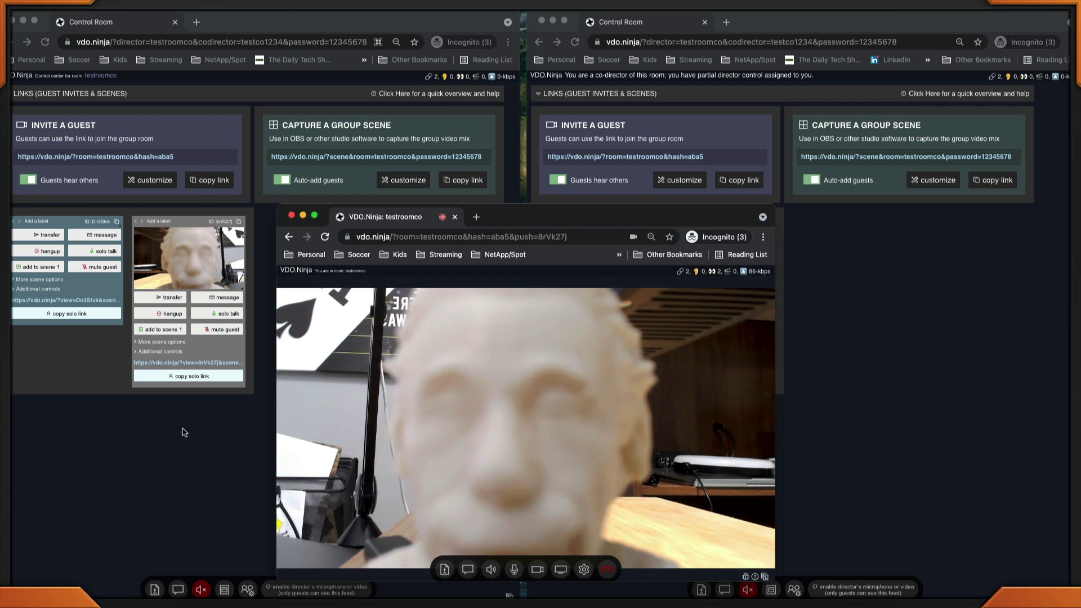
Bring the co-director control room forward and type Test in the guest's message box
{"action": "left_click", "coordinate": [186, 449]}
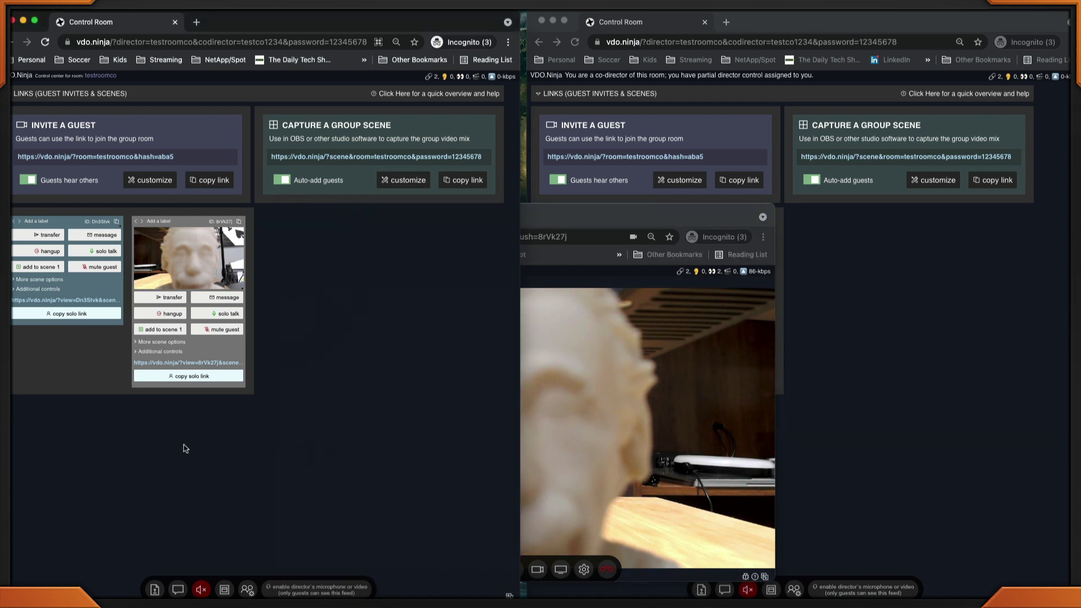
{"action": "left_click", "coordinate": [948, 378]}
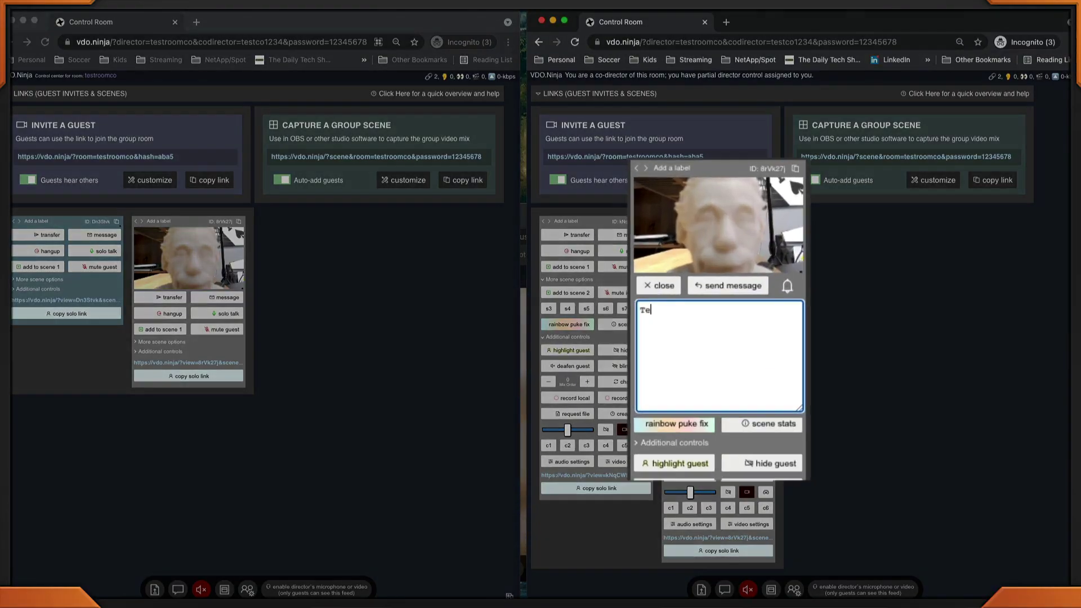
{"action": "type", "text": "st"}
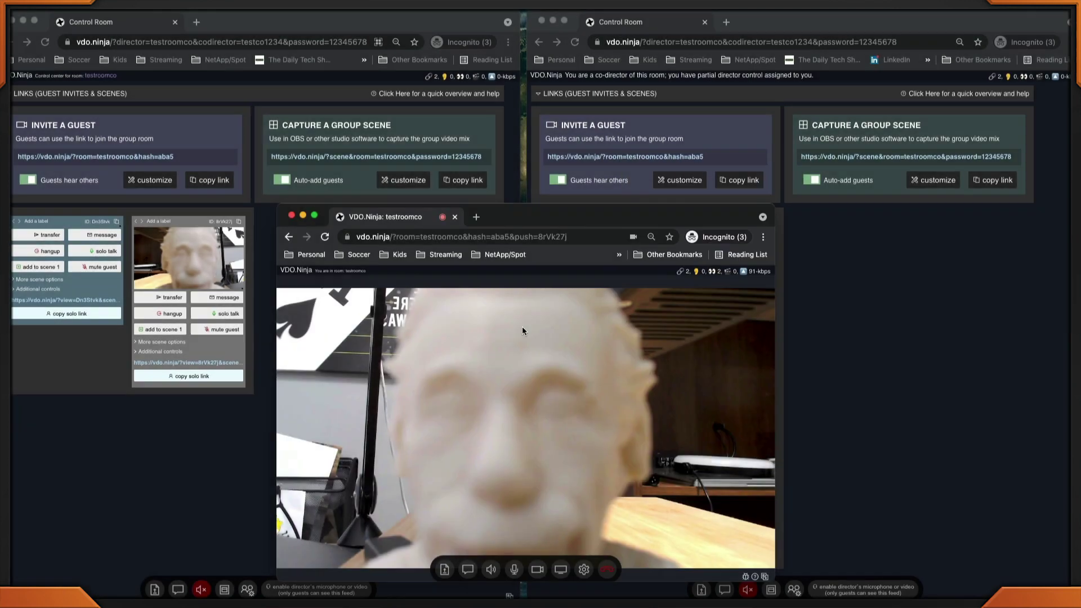
Send the Test message to the guest and view the 'Director: Test' overlay in their window
{"action": "left_click", "coordinate": [867, 360]}
{"action": "left_click", "coordinate": [730, 297]}
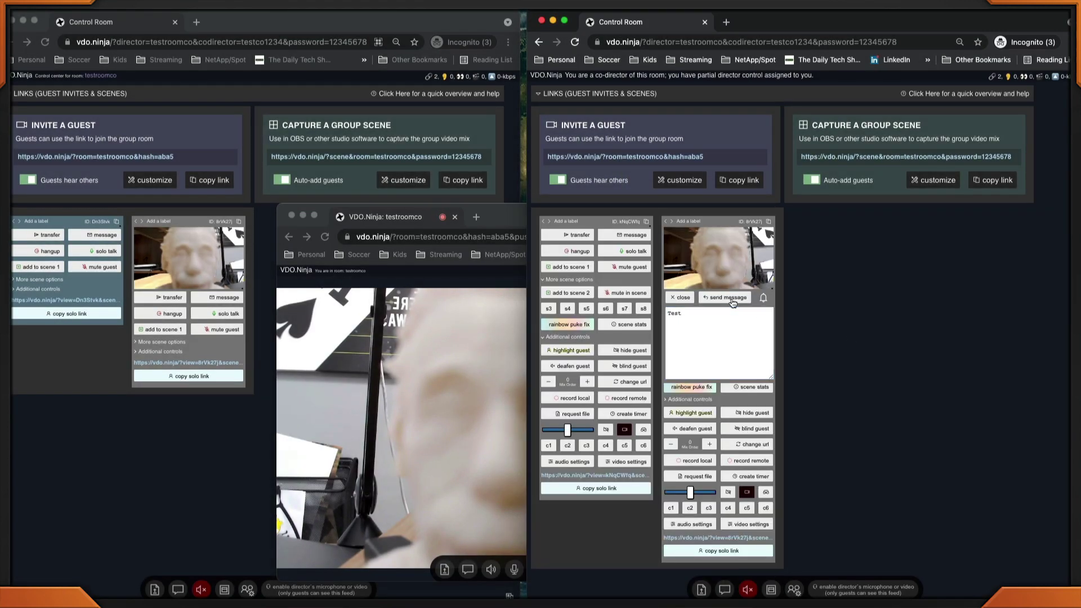
{"action": "left_click", "coordinate": [493, 221]}
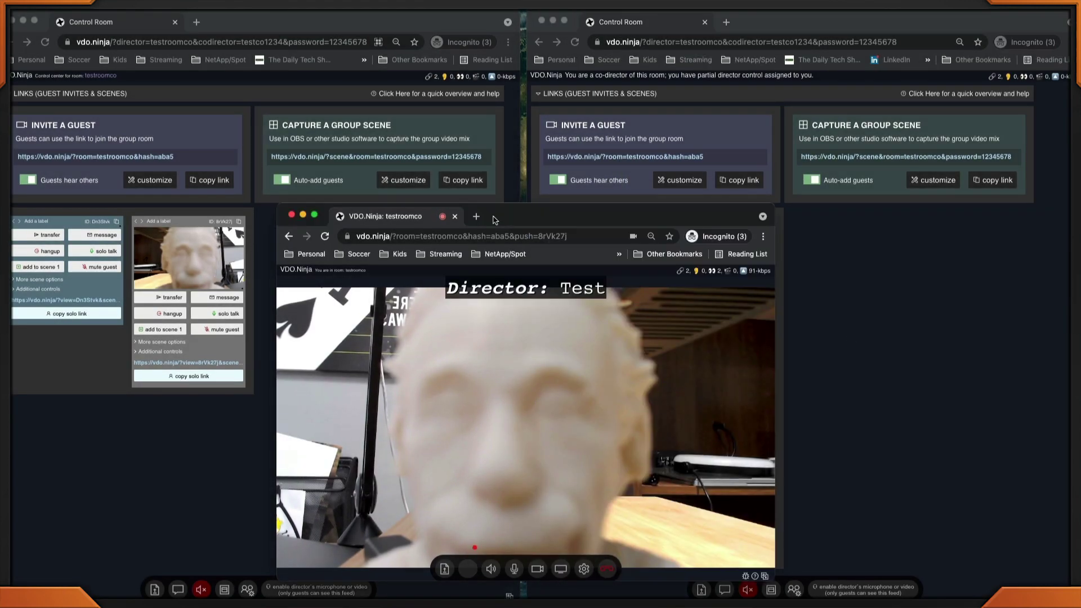